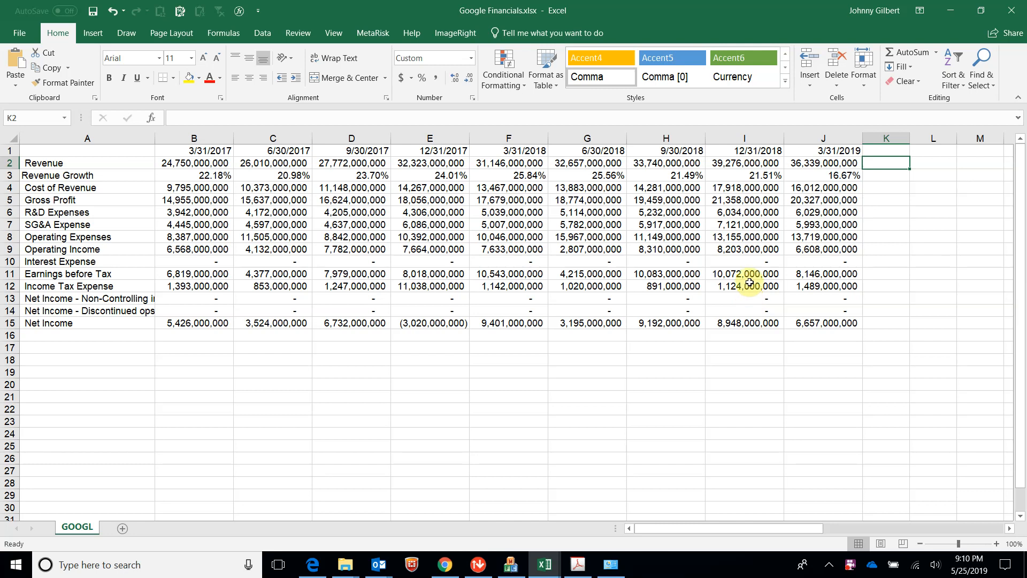
# - Insert a line sparkline in K2 from data range B2:J2 and fill it down through K15
pyautogui.click(99, 39)
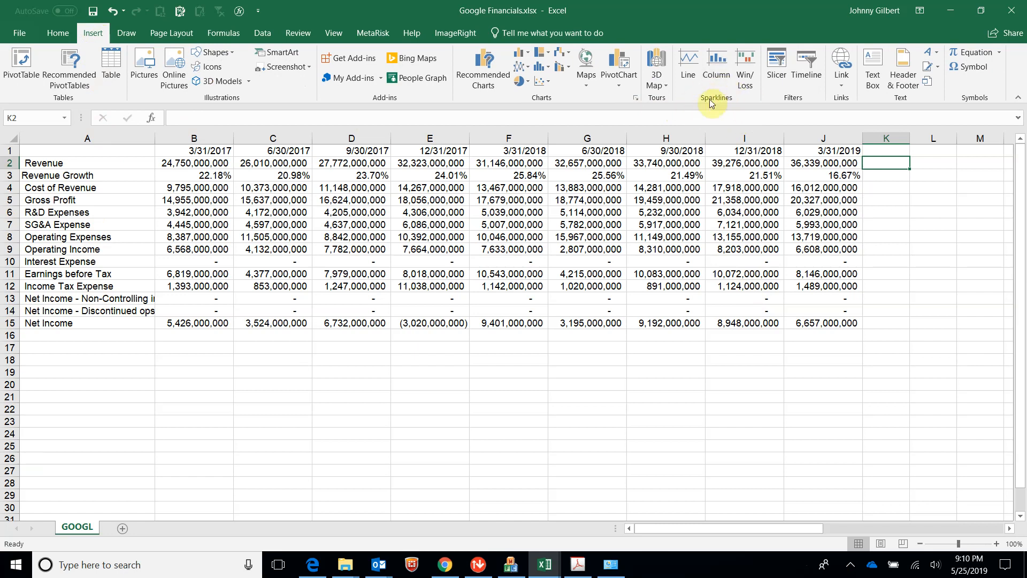
pyautogui.click(690, 76)
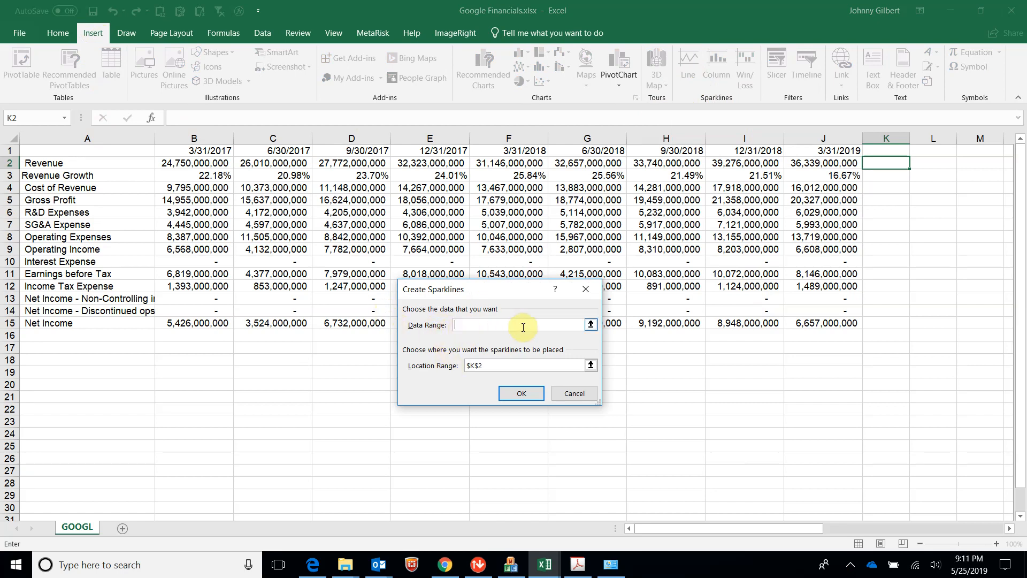
pyautogui.click(591, 325)
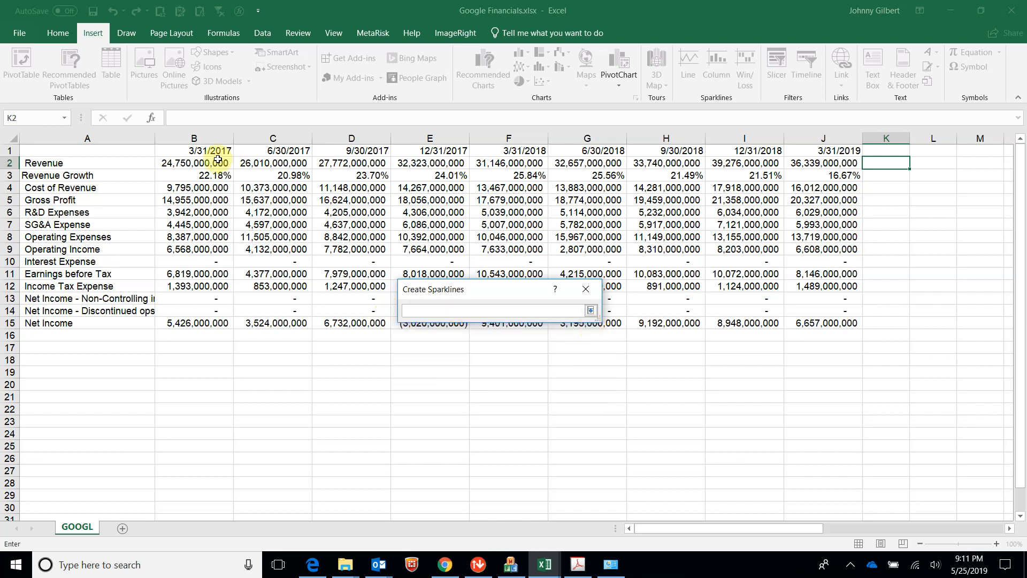
pyautogui.moveTo(202, 161); pyautogui.dragTo(307, 165)
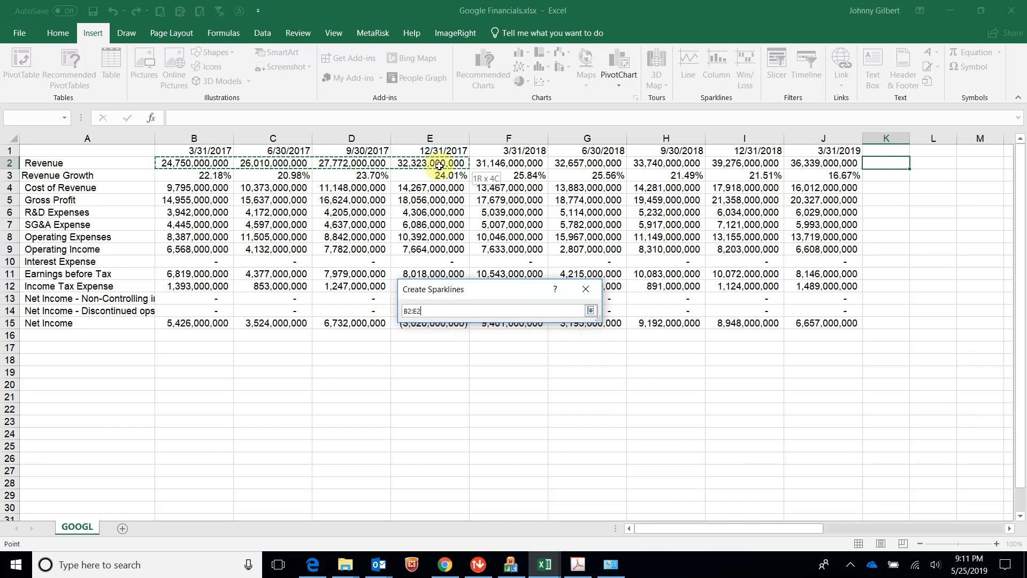
pyautogui.moveTo(546, 163); pyautogui.dragTo(800, 159)
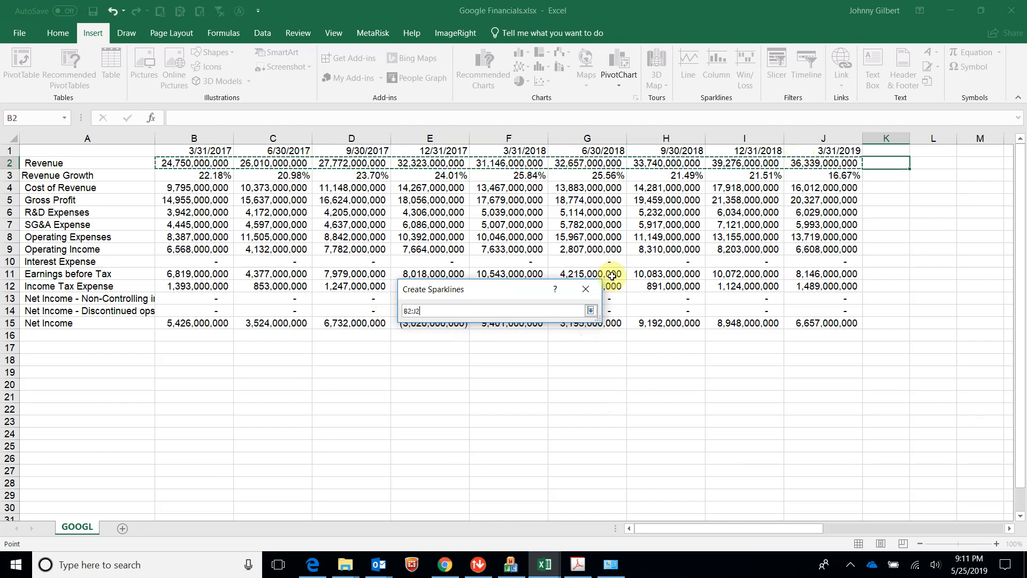
pyautogui.click(591, 311)
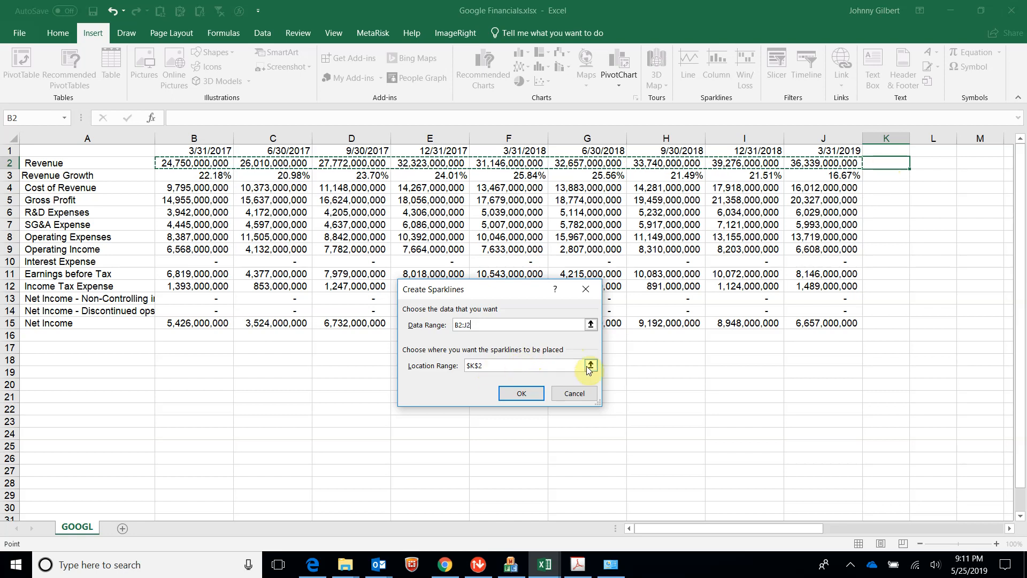
pyautogui.click(527, 393)
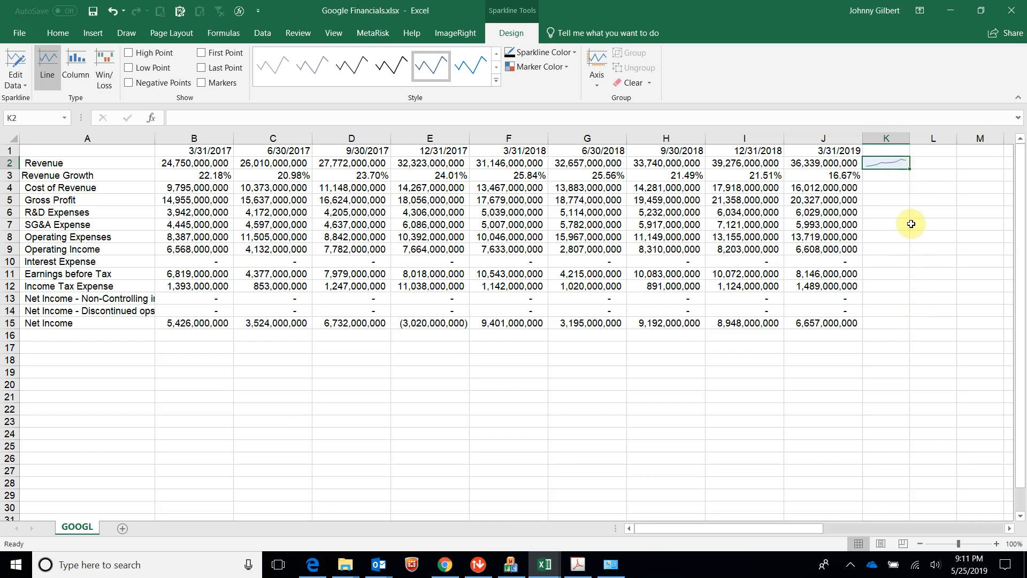
pyautogui.moveTo(912, 169); pyautogui.dragTo(910, 329)
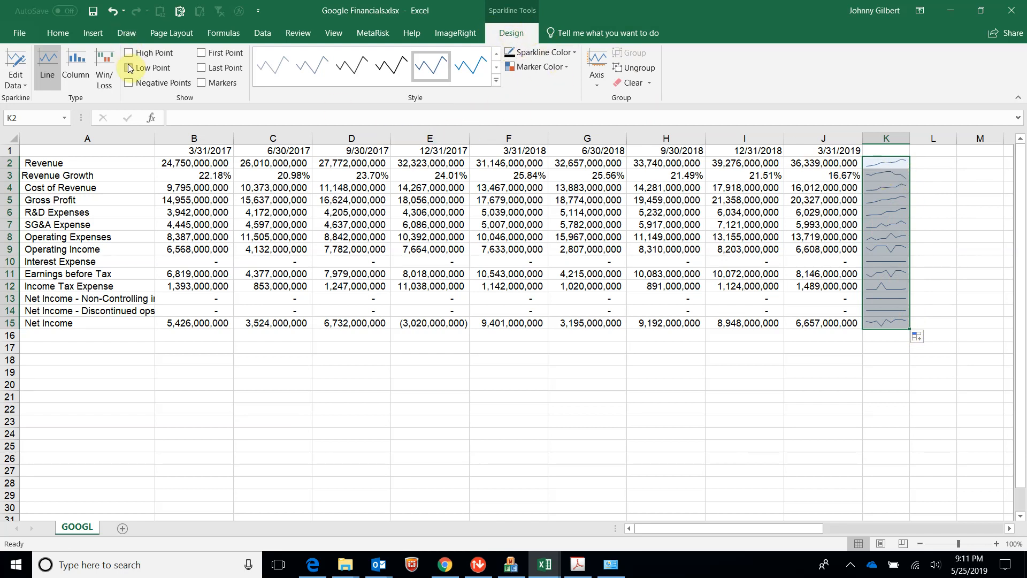
# - Try the first-point and last-point highlights on the sparklines in K2:K15, turning both off again
pyautogui.click(201, 52)
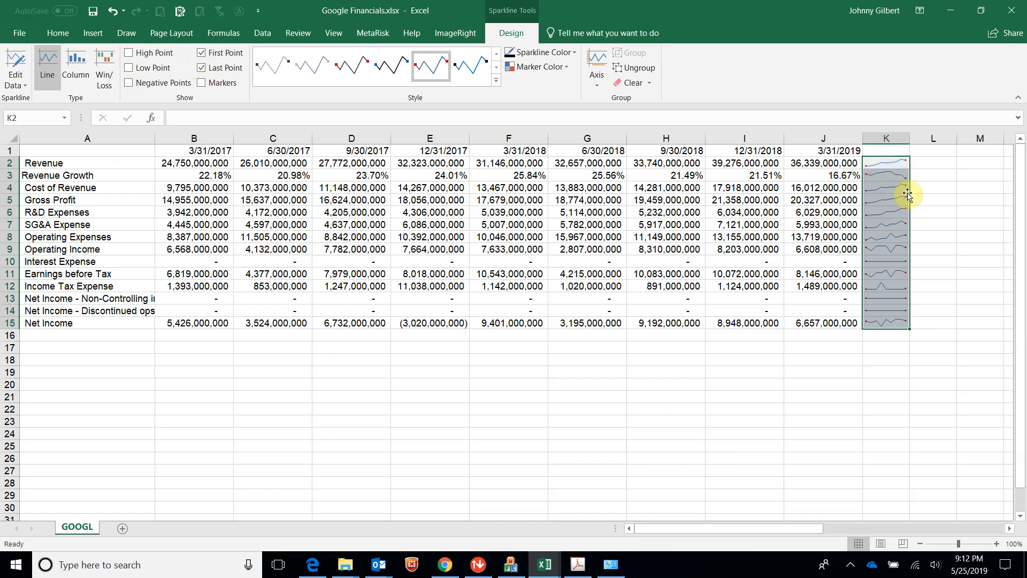
pyautogui.click(218, 74)
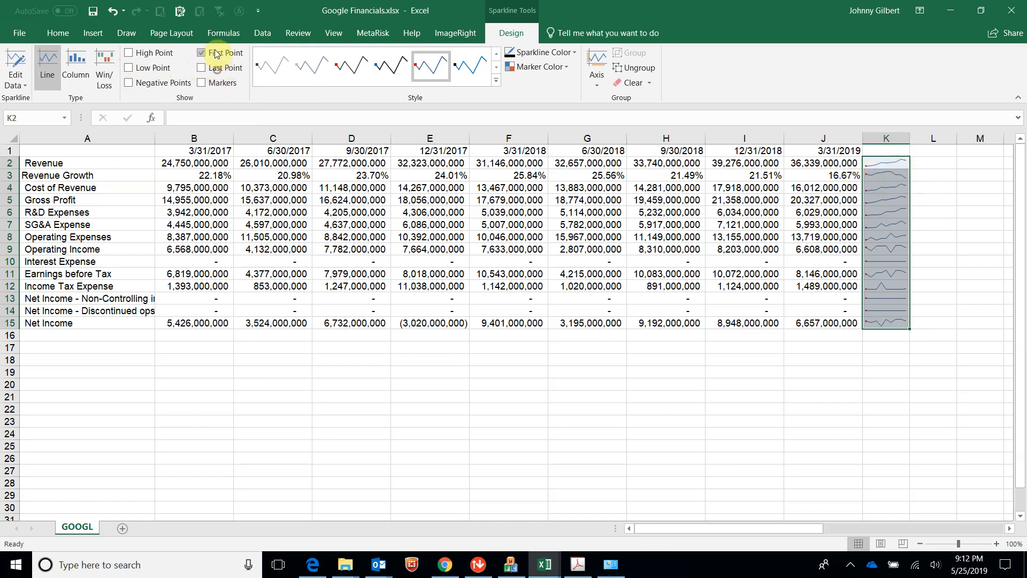
pyautogui.click(212, 53)
# - Try the negative-point, high-point and low-point highlights on the sparklines in K2:K15, turning each off again
pyautogui.click(149, 85)
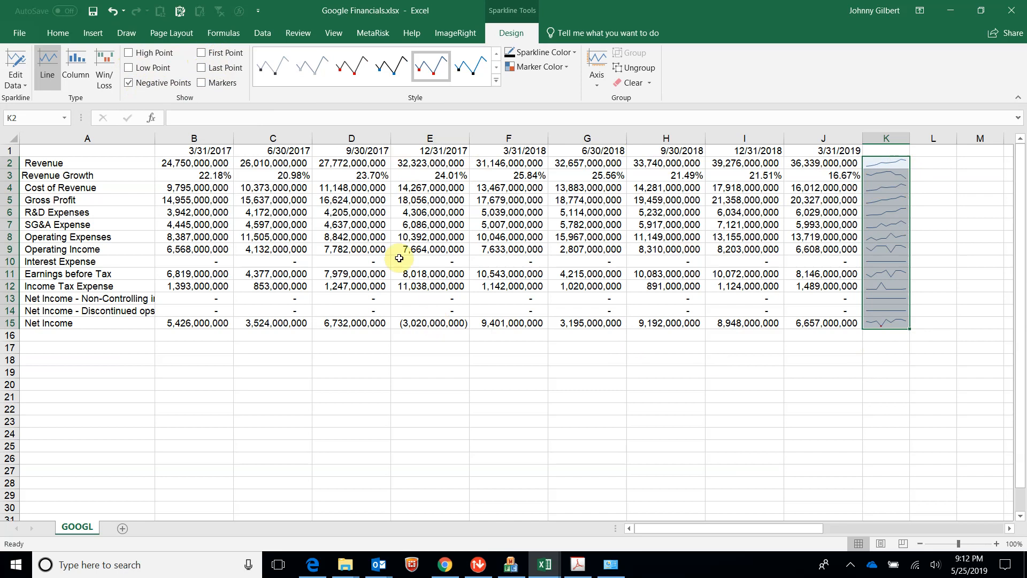
pyautogui.click(129, 83)
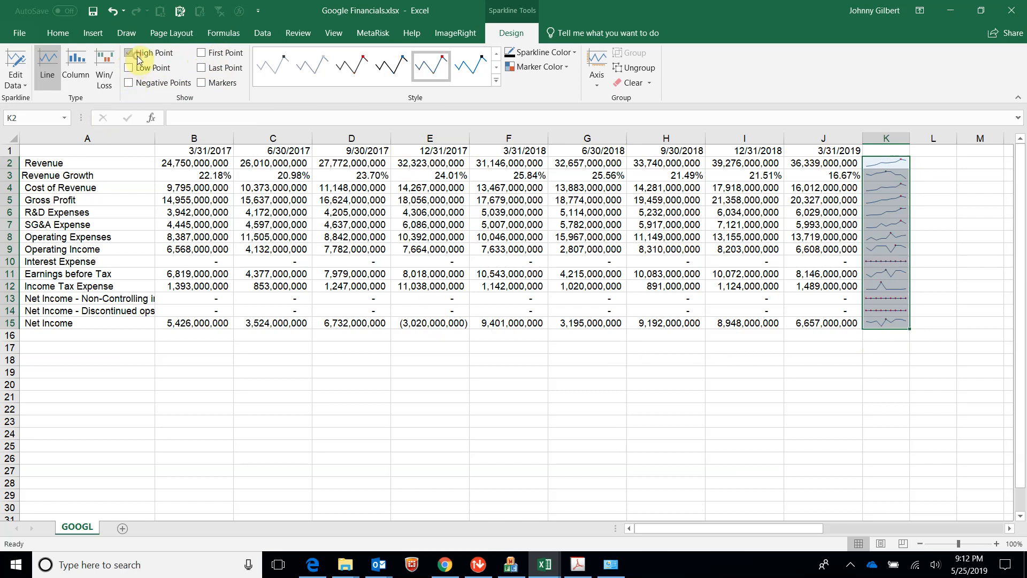
pyautogui.click(137, 69)
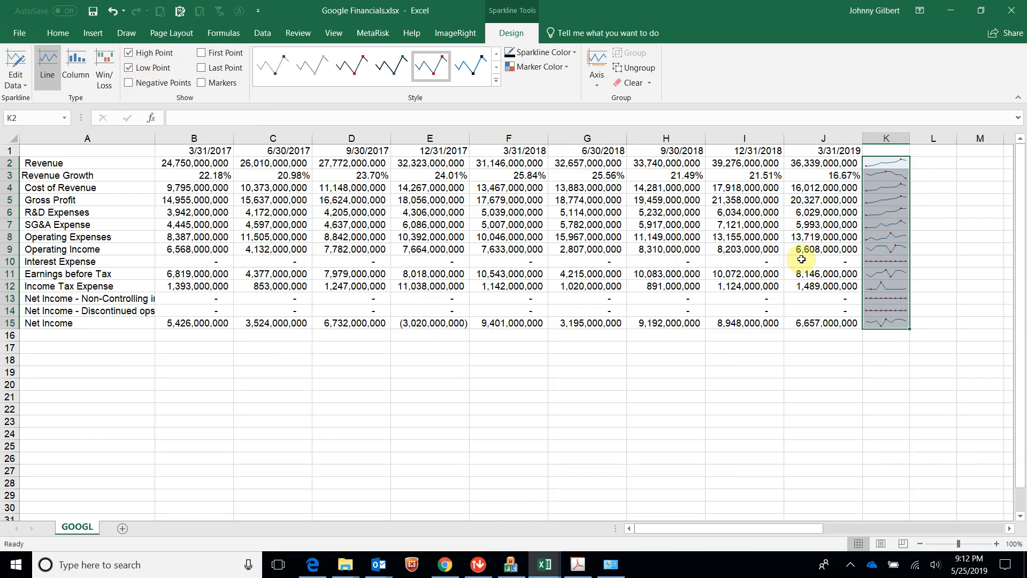
pyautogui.click(142, 69)
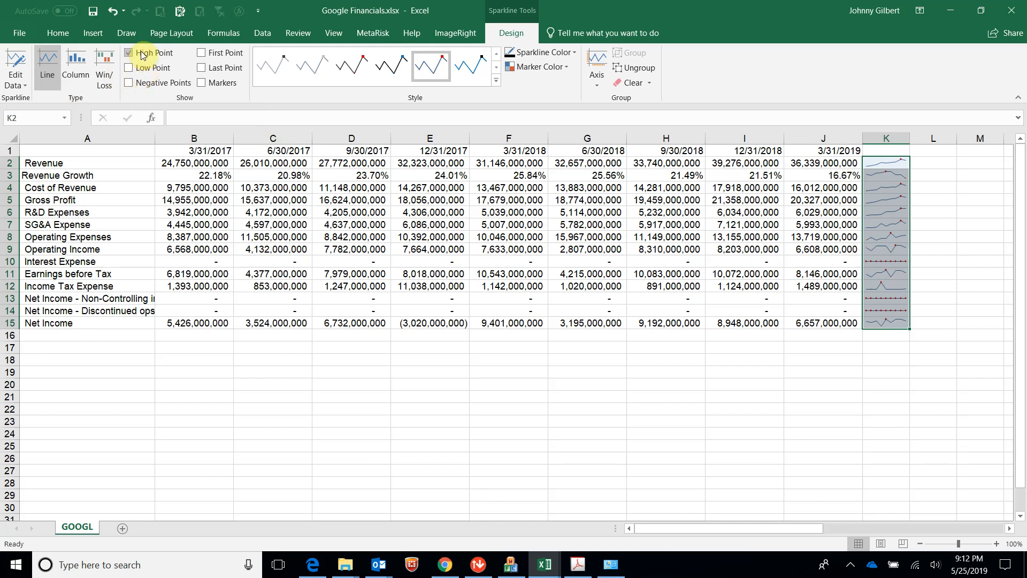
pyautogui.click(142, 53)
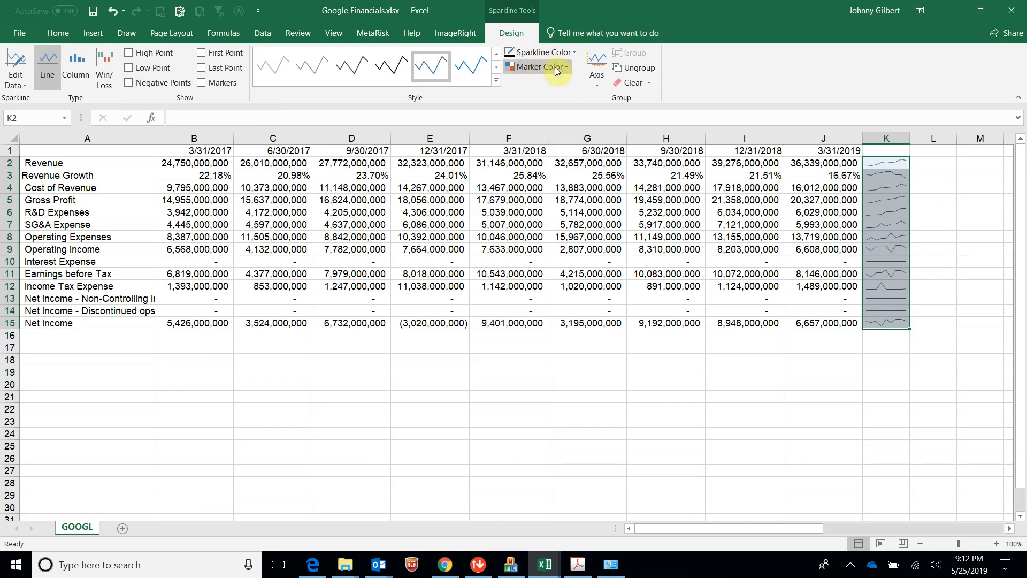
# - Review the horizontal and vertical axis options available for the sparkline group
pyautogui.click(594, 63)
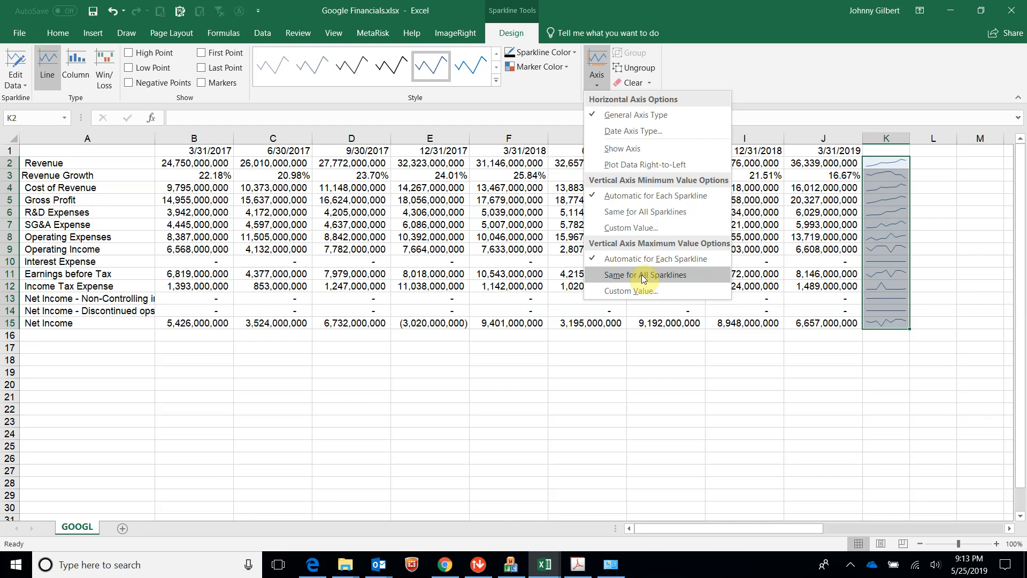
pyautogui.click(942, 225)
# - Clear the single Cost of Revenue sparkline in K4 and the remaining sparkline group in column K
pyautogui.click(886, 188)
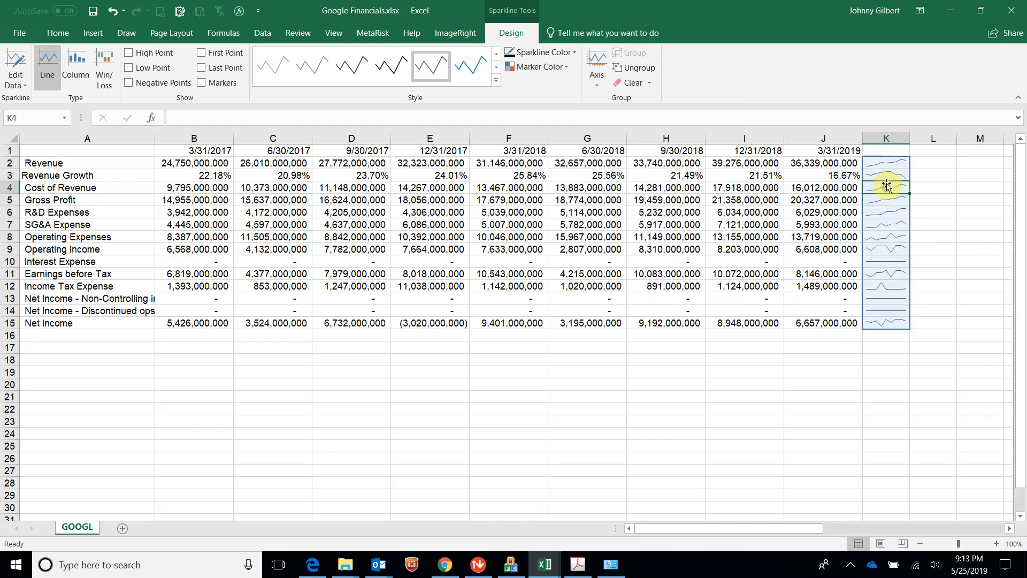
pyautogui.click(632, 82)
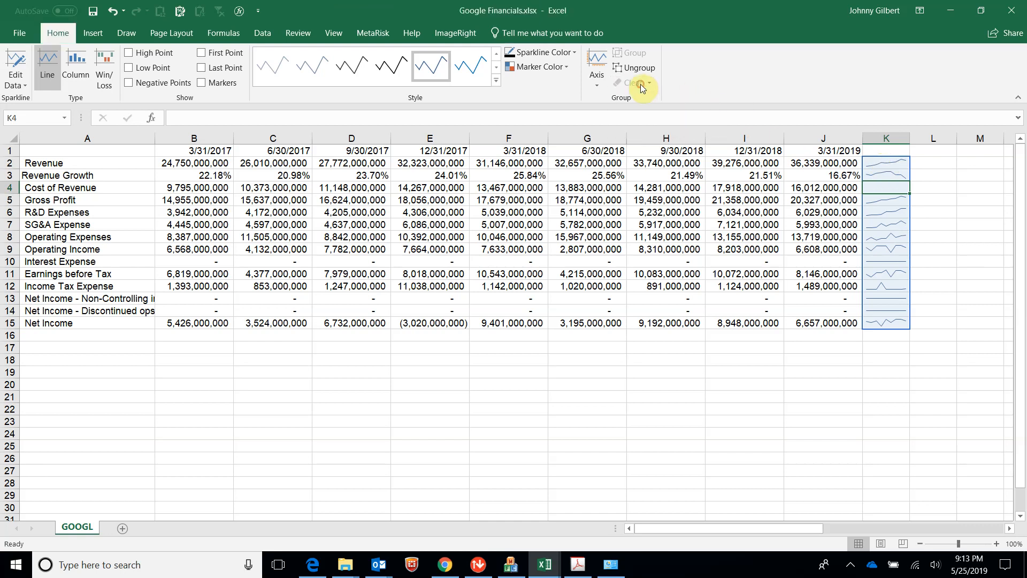
pyautogui.click(884, 162)
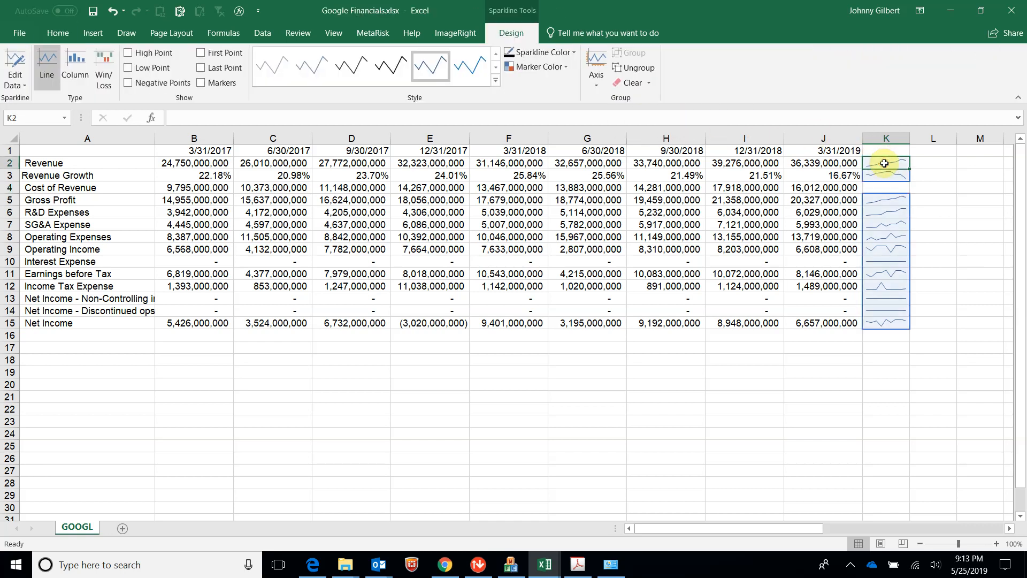
pyautogui.click(650, 83)
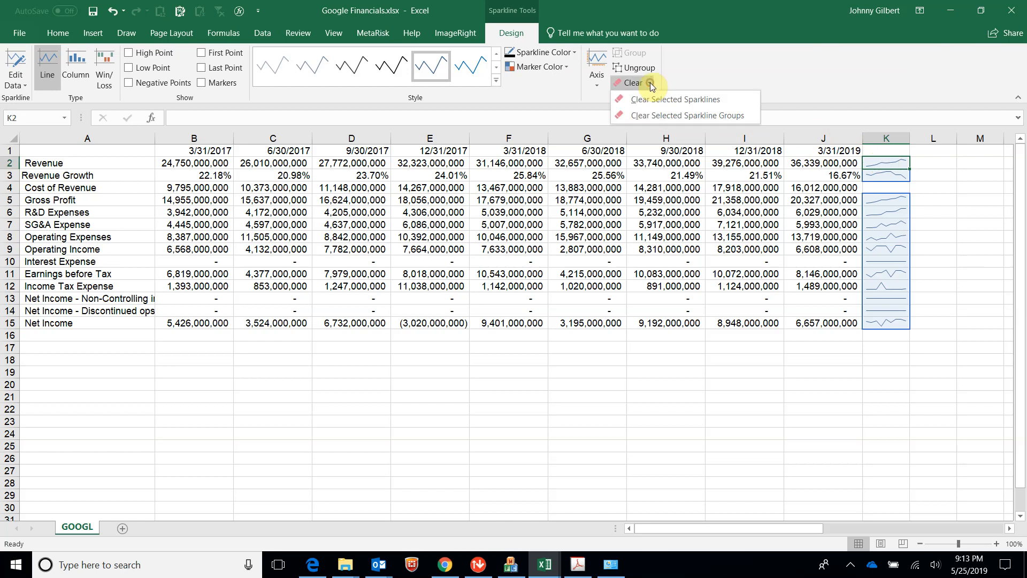
pyautogui.click(663, 117)
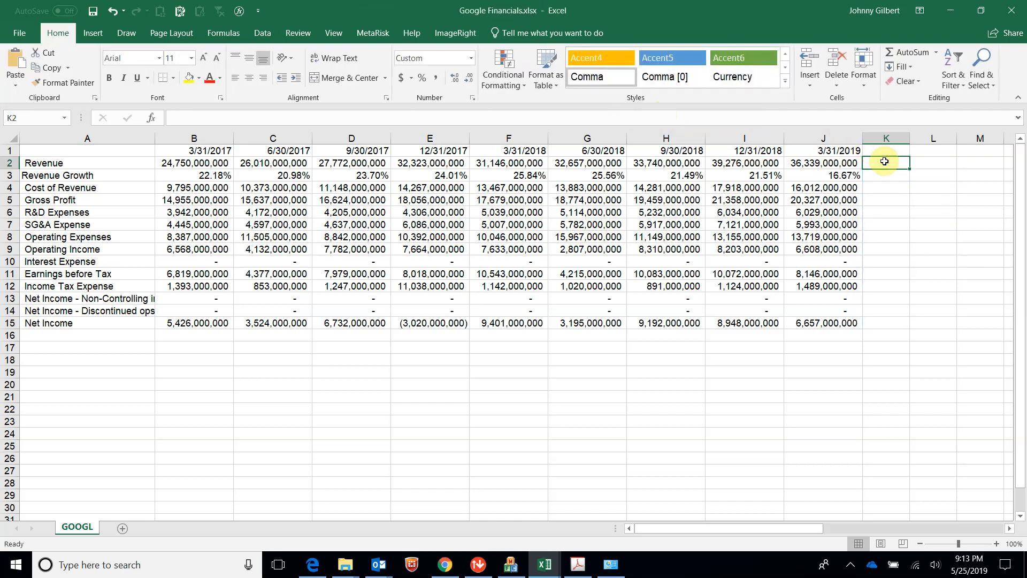
# - Create line sparklines from data range B2:J15 in location range K2:K15
pyautogui.click(94, 34)
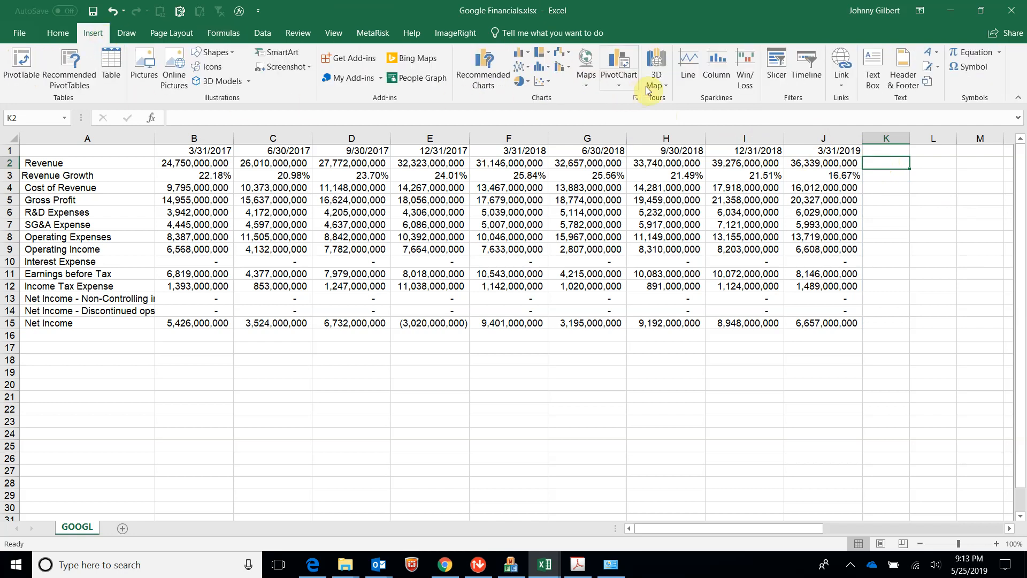
pyautogui.click(693, 73)
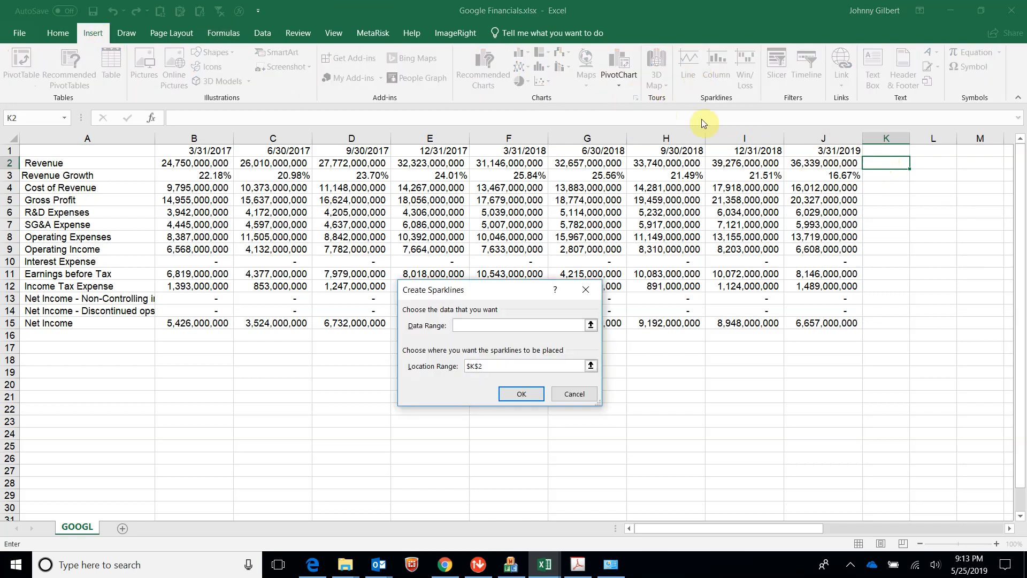
pyautogui.click(591, 326)
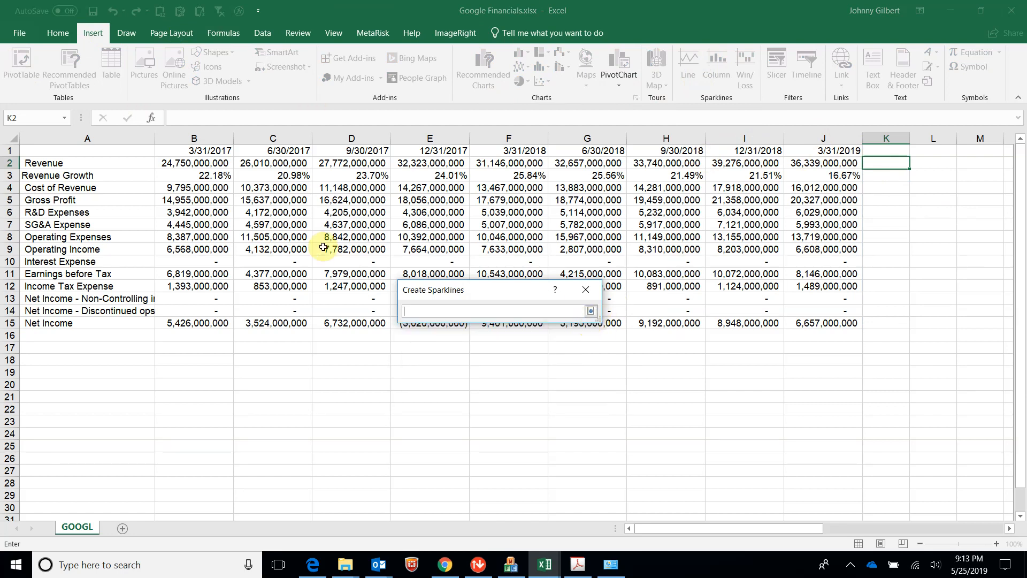
pyautogui.moveTo(197, 162); pyautogui.dragTo(810, 320)
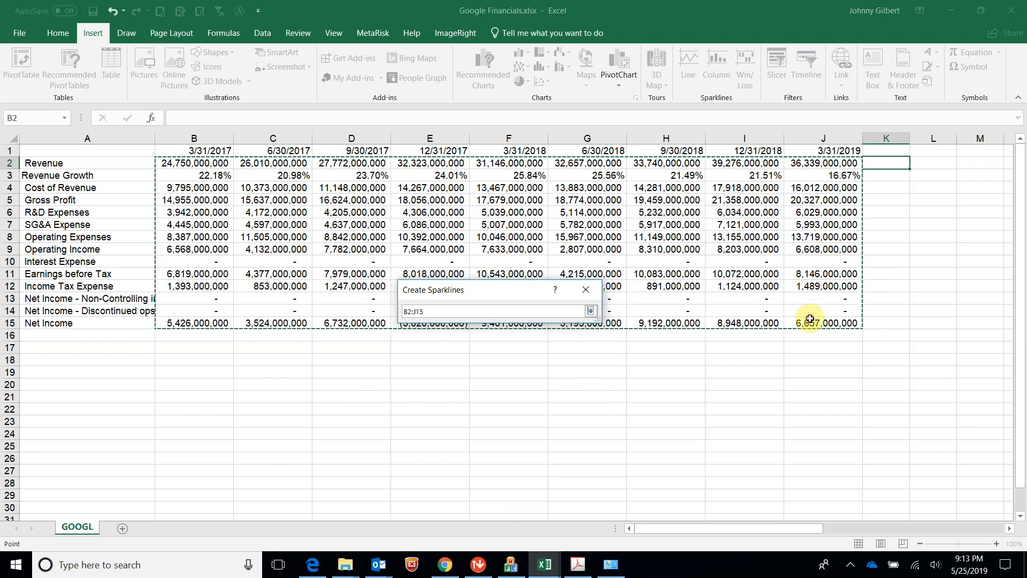
pyautogui.click(590, 313)
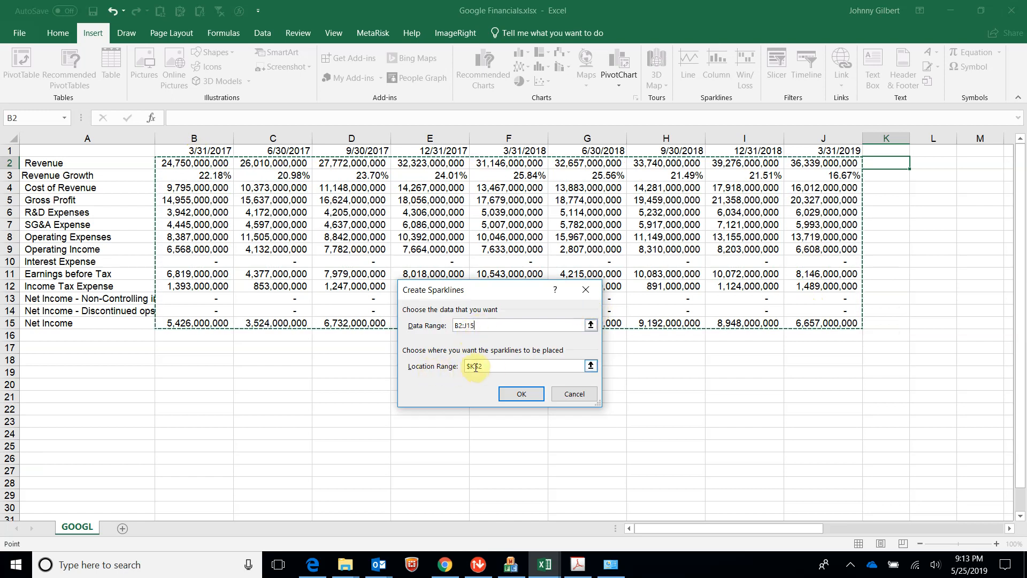
pyautogui.click(591, 367)
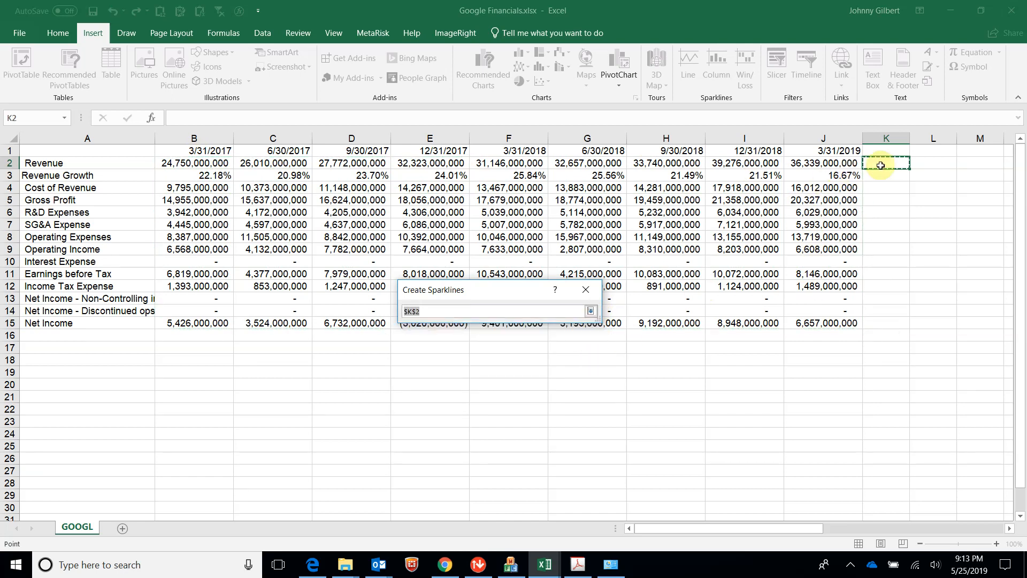
pyautogui.moveTo(882, 163); pyautogui.dragTo(886, 320)
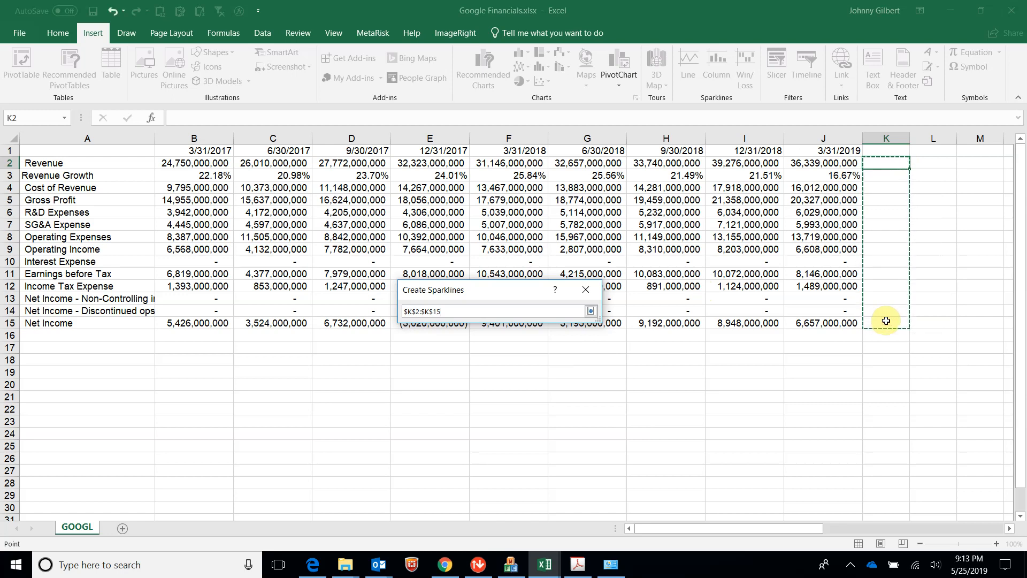
pyautogui.click(590, 311)
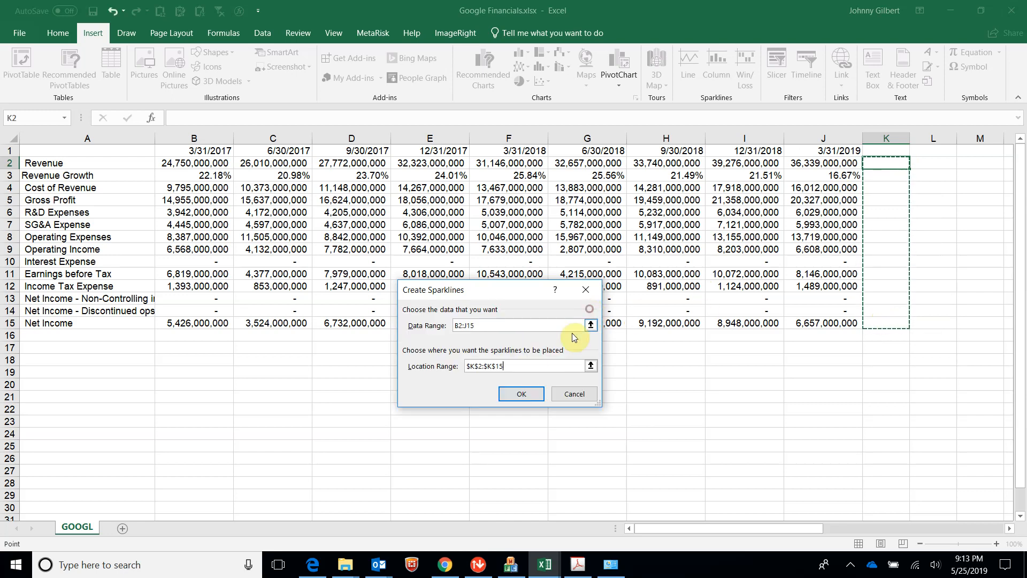
pyautogui.click(530, 395)
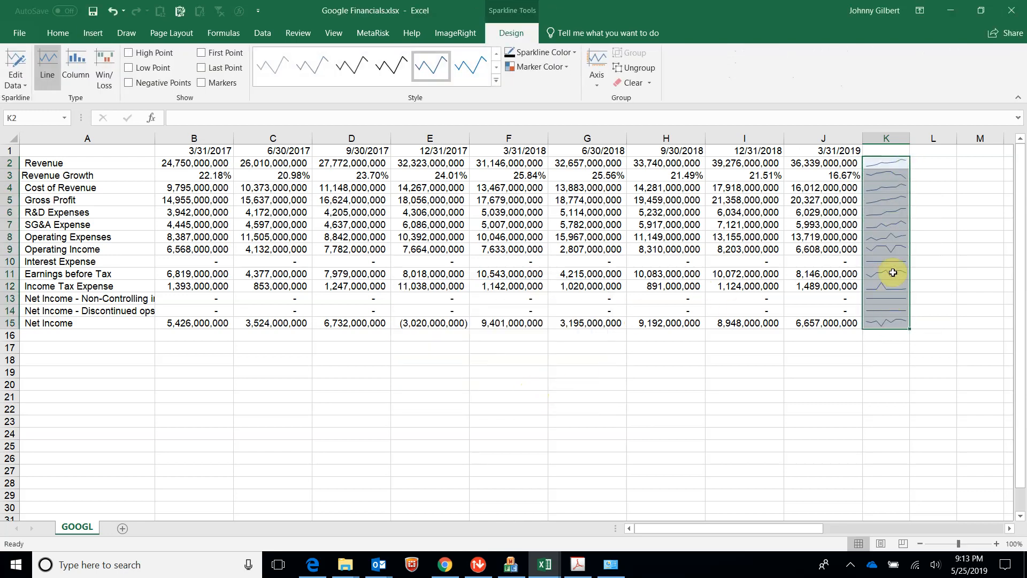